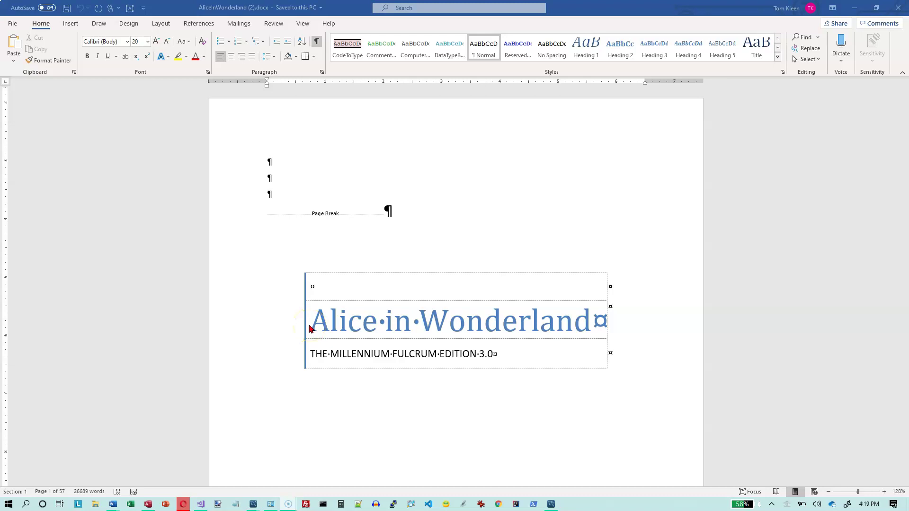
Scroll past the title page to bring CHAPTER I, Down the Rabbit-Hole, into view.
{"action": "left_click", "coordinate": [405, 363]}
{"action": "scroll", "coordinate": [404, 364], "scroll_direction": "down", "scroll_amount": 10}
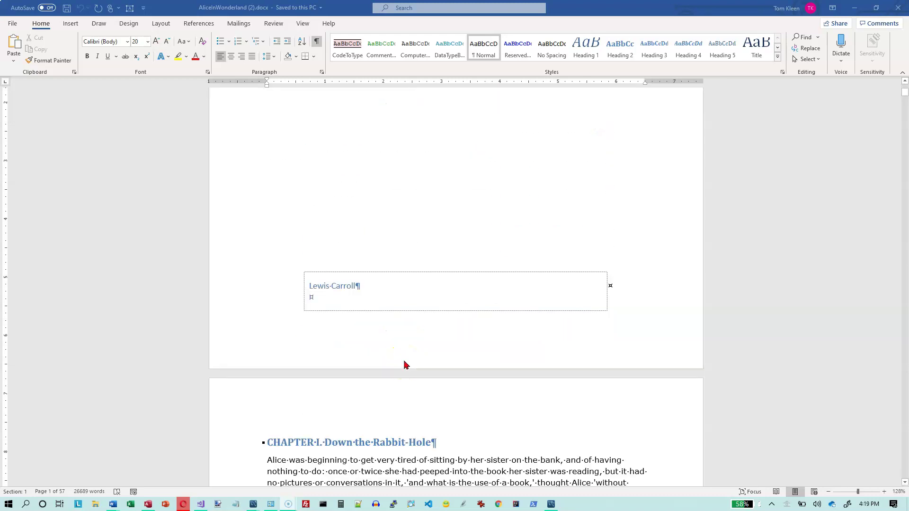
{"action": "scroll", "coordinate": [405, 363], "scroll_direction": "down", "scroll_amount": 1}
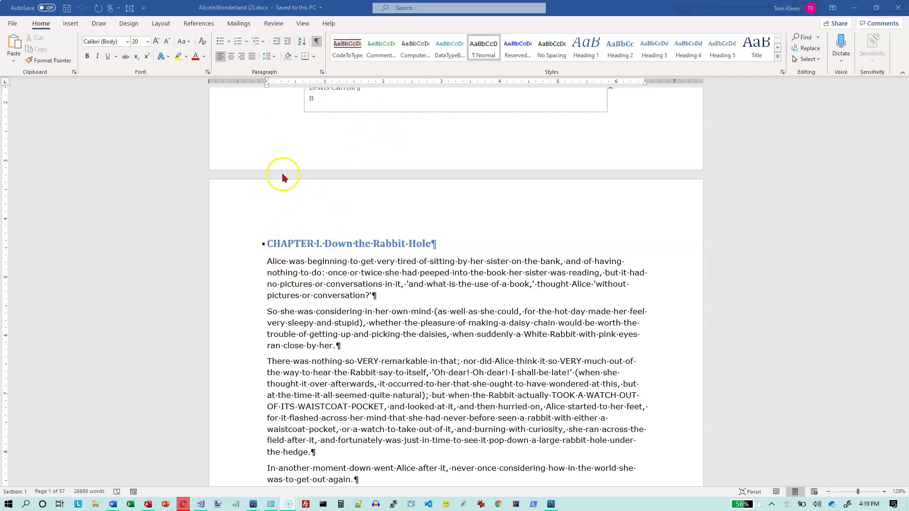
{"action": "scroll", "coordinate": [292, 242], "scroll_direction": "down", "scroll_amount": 1}
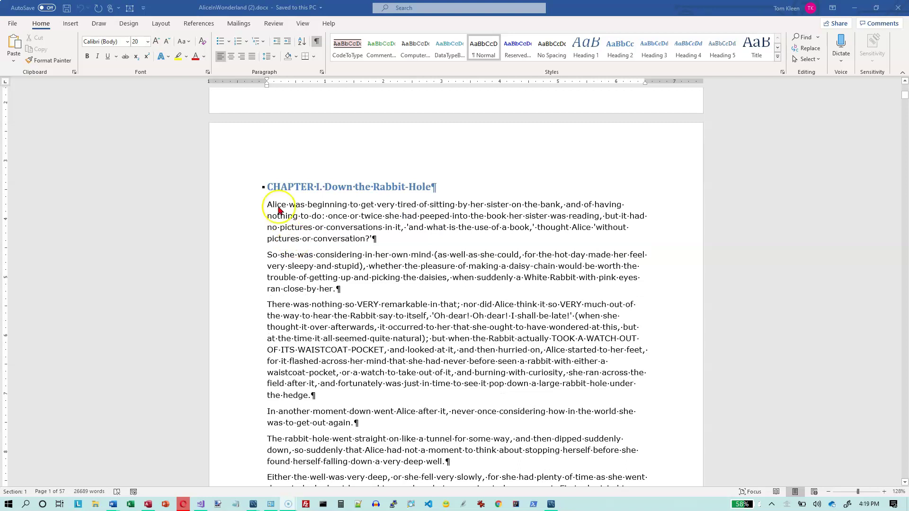
Lay out the text from the CHAPTER I heading onward in two columns, applied 'This point forward'.
{"action": "left_click", "coordinate": [267, 187]}
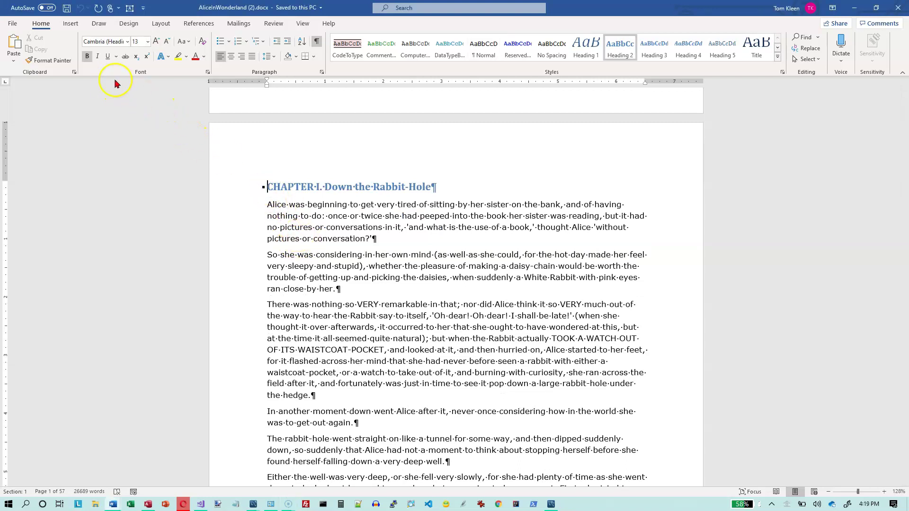
{"action": "left_click", "coordinate": [159, 24]}
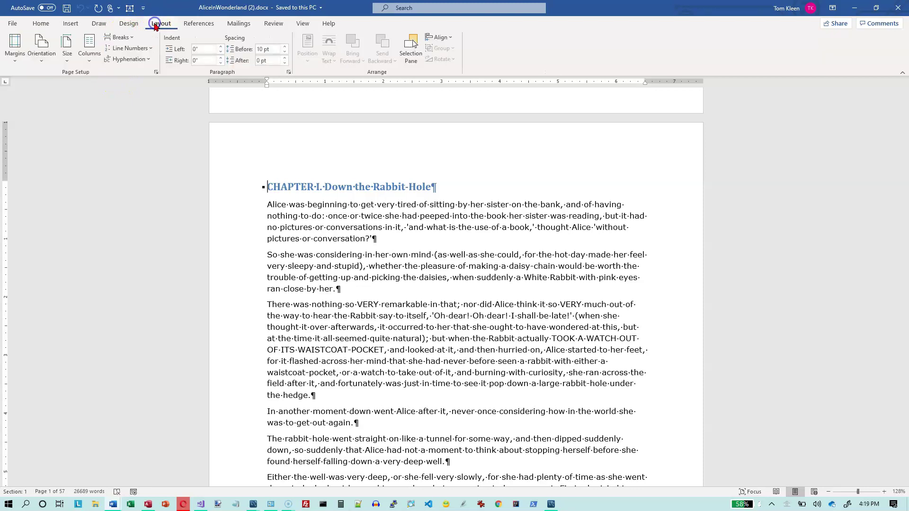
{"action": "left_click", "coordinate": [86, 63]}
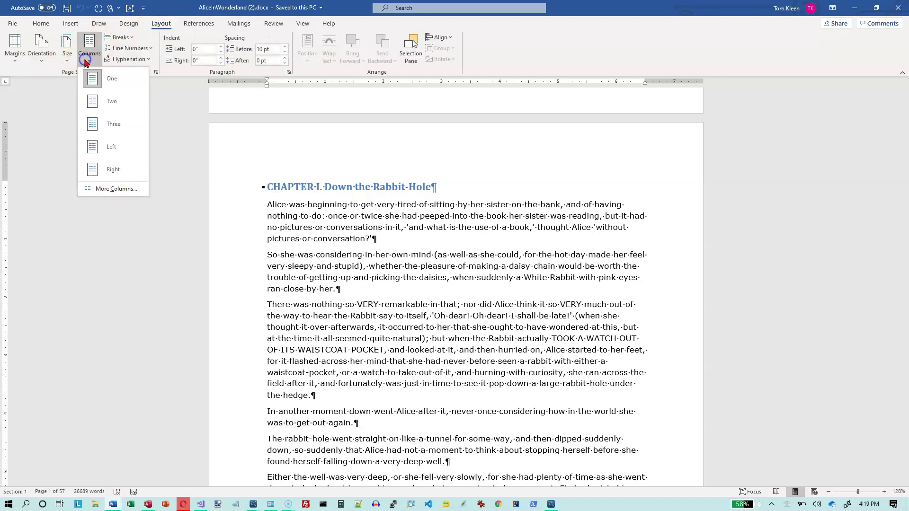
{"action": "left_click", "coordinate": [108, 193]}
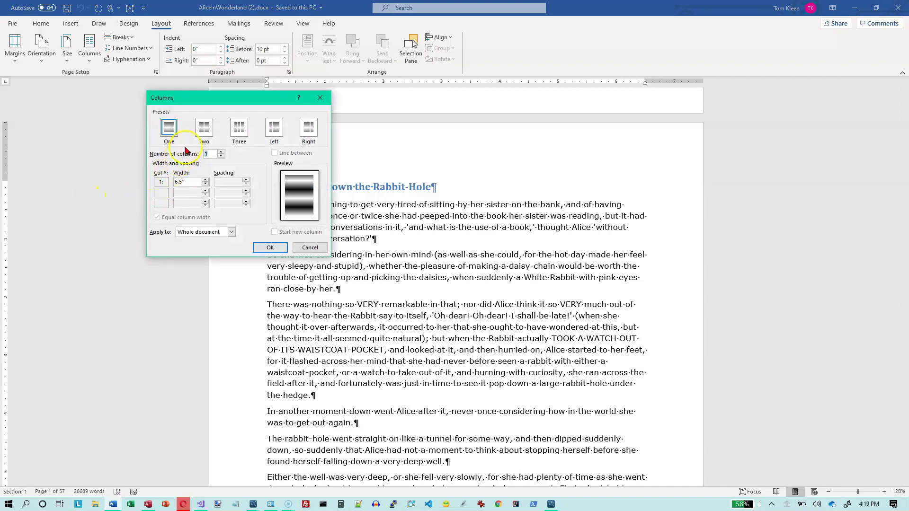
{"action": "left_click", "coordinate": [202, 129]}
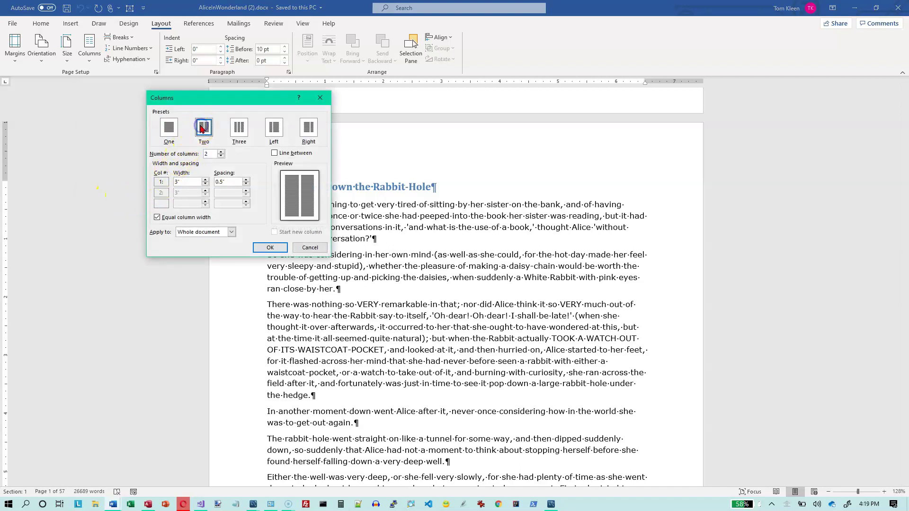
{"action": "left_click", "coordinate": [231, 232]}
{"action": "left_click", "coordinate": [199, 246]}
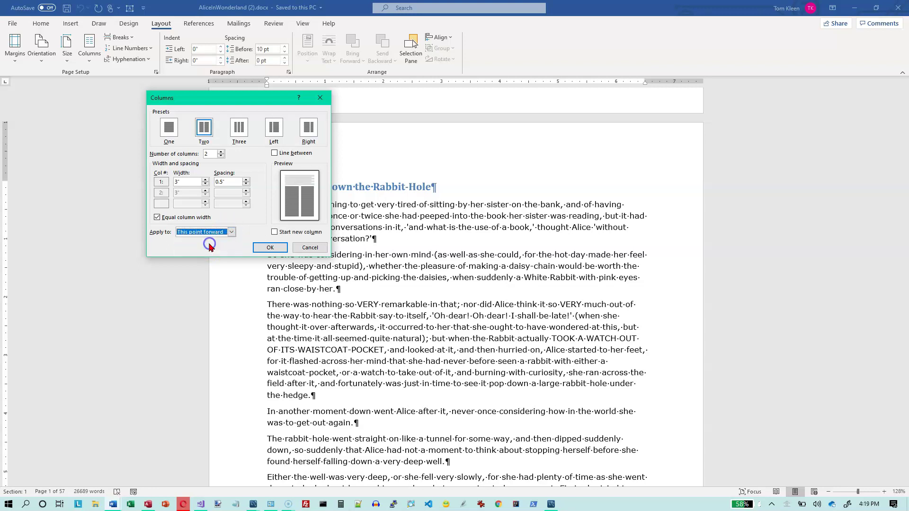
{"action": "left_click", "coordinate": [264, 246]}
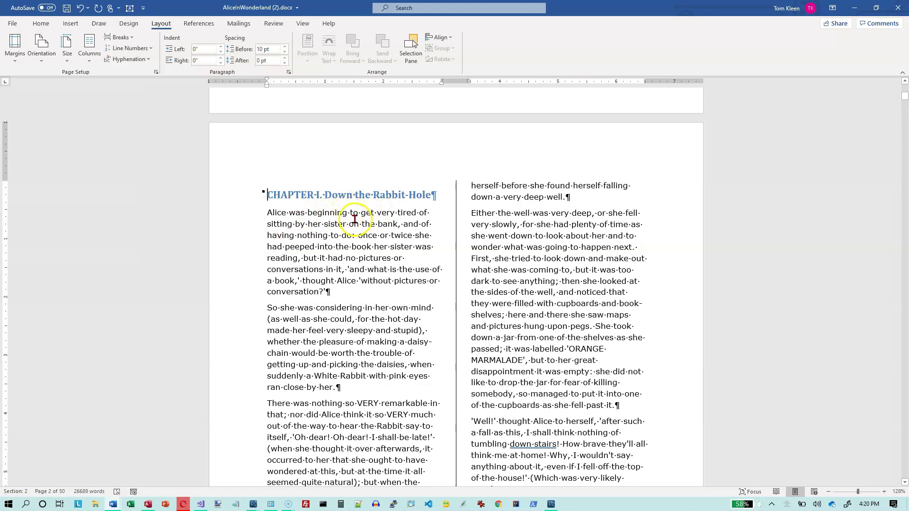
{"action": "scroll", "coordinate": [353, 219], "scroll_direction": "down", "scroll_amount": 5}
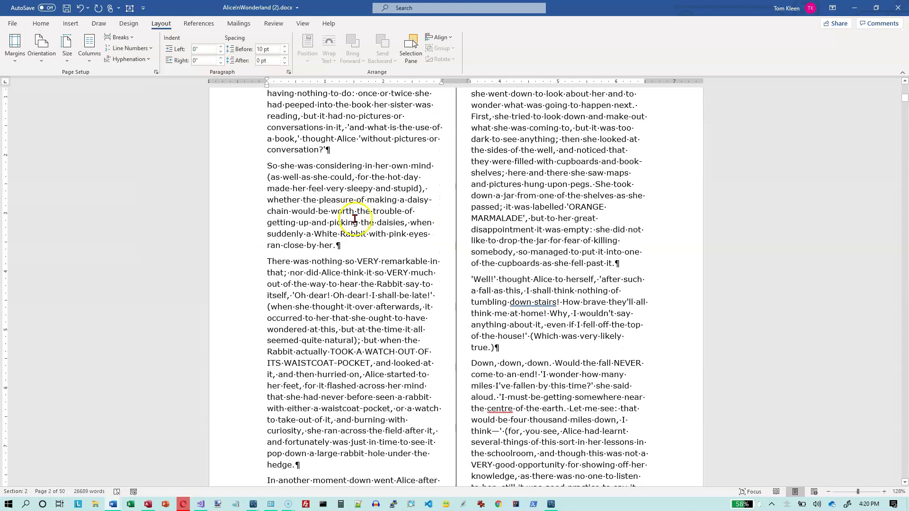
{"action": "left_click", "coordinate": [345, 250]}
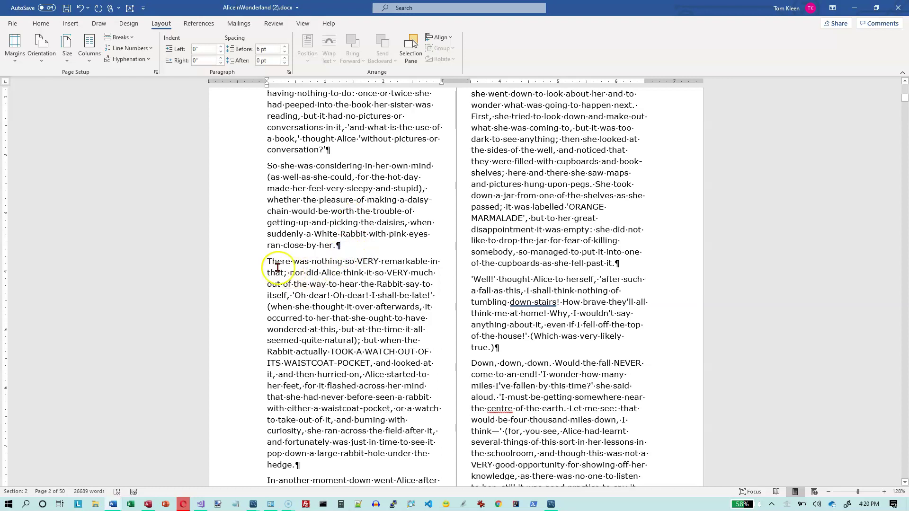
{"action": "left_click_drag", "start_coordinate": [263, 262], "coordinate": [438, 264]}
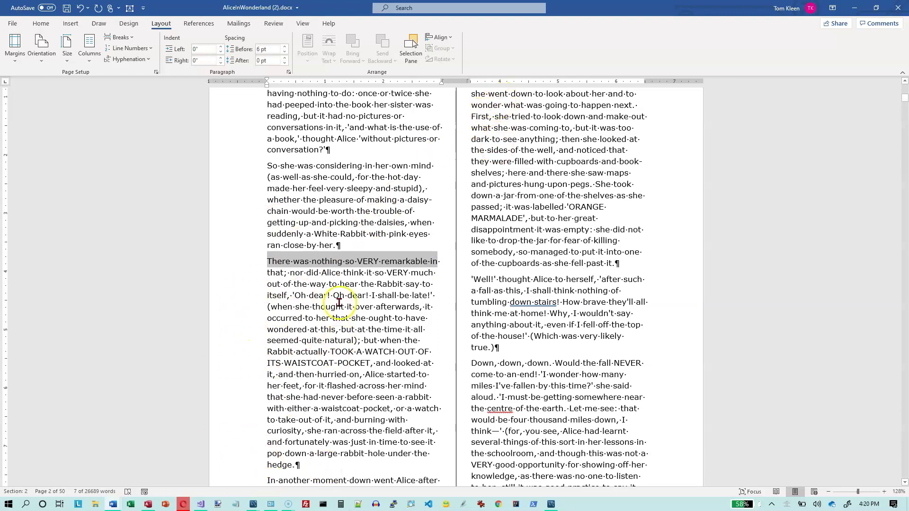
{"action": "left_click", "coordinate": [337, 245]}
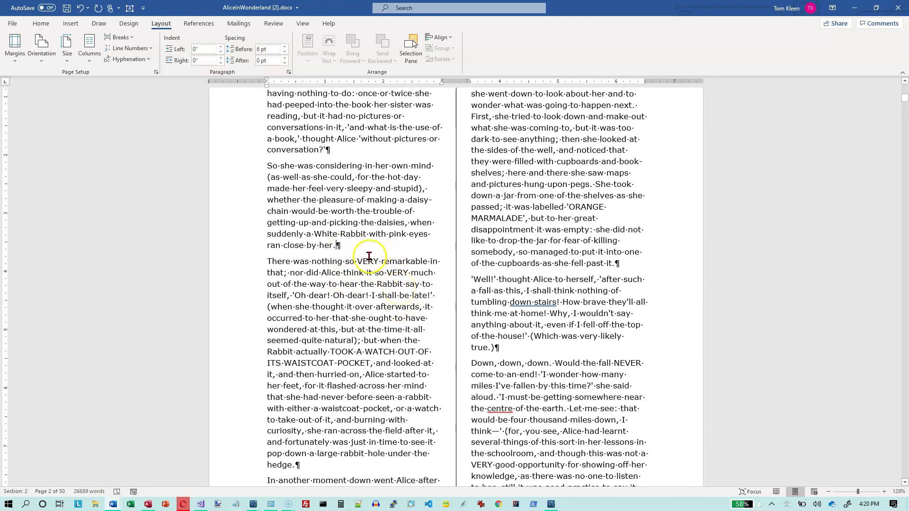
{"action": "left_click", "coordinate": [338, 245]}
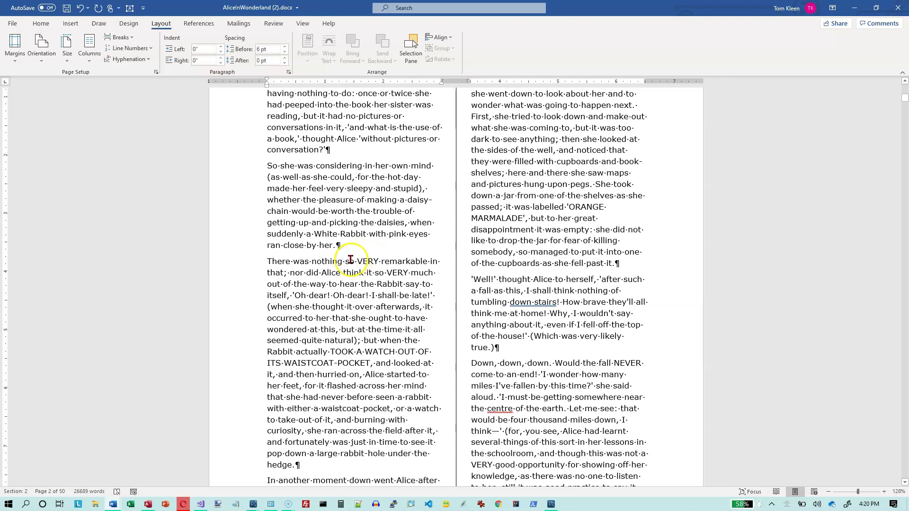
Insert a column break after 'ran close by her.' and check the paragraph now topping the right column.
{"action": "left_click", "coordinate": [129, 38]}
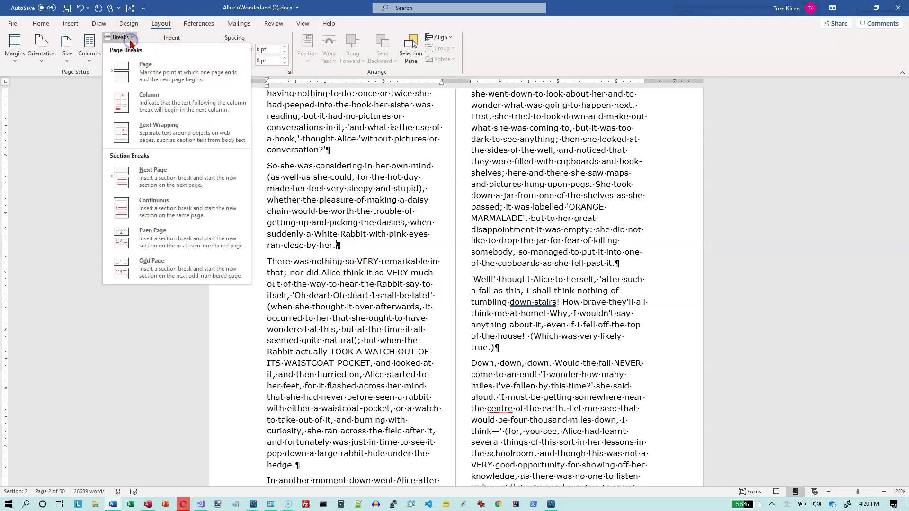
{"action": "left_click", "coordinate": [144, 102]}
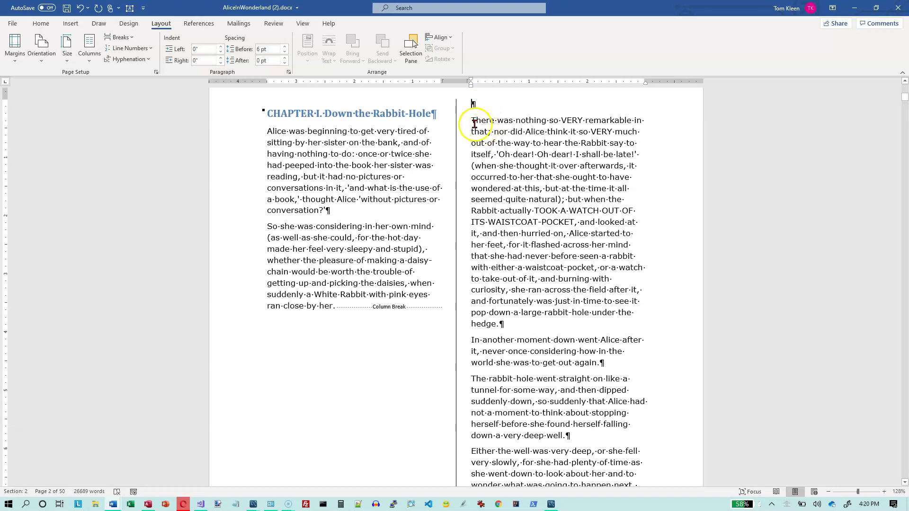
{"action": "left_click_drag", "start_coordinate": [471, 123], "coordinate": [616, 127]}
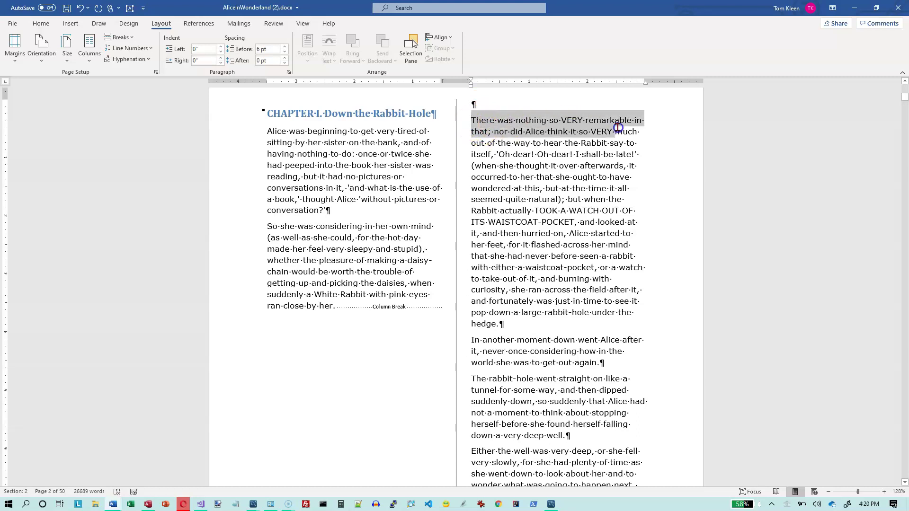
{"action": "left_click", "coordinate": [502, 102]}
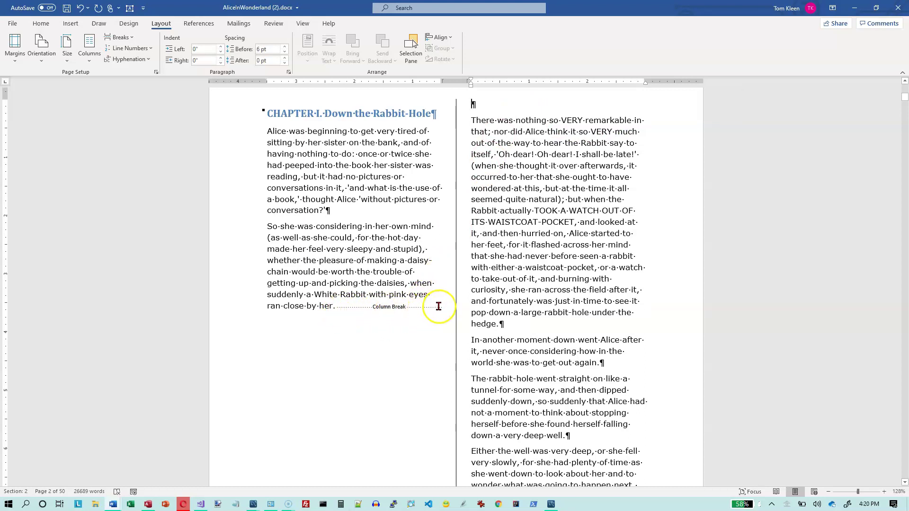
Use Show/Hide ¶ to reveal the column break and the empty line heading column two.
{"action": "left_click", "coordinate": [41, 24]}
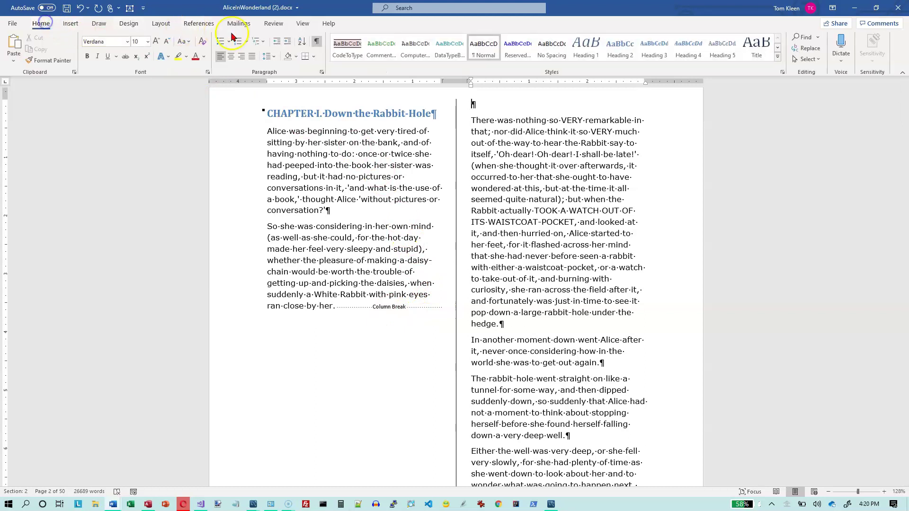
{"action": "left_click", "coordinate": [317, 42]}
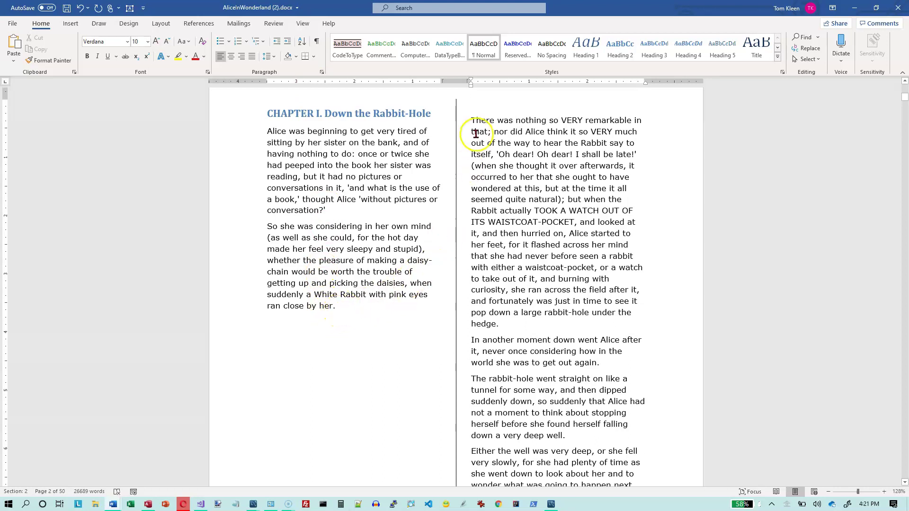
{"action": "left_click", "coordinate": [493, 109]}
{"action": "left_click", "coordinate": [473, 103]}
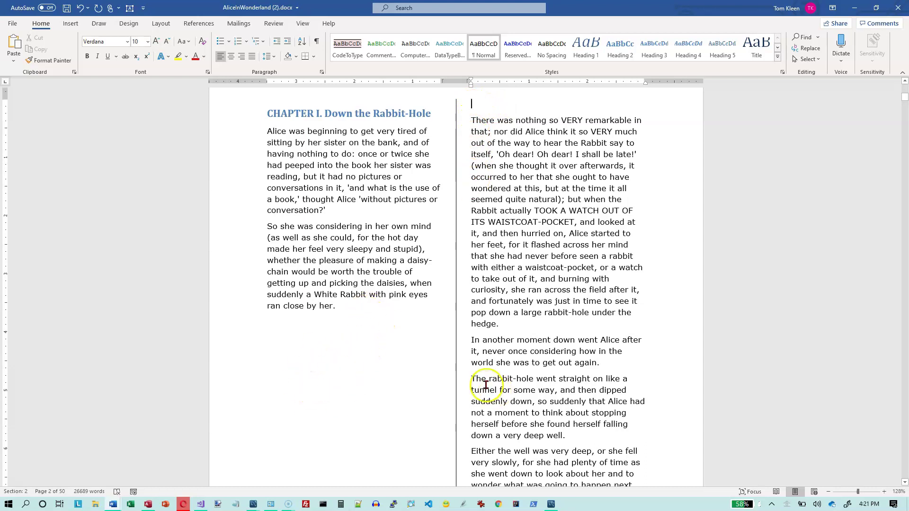
{"action": "left_click", "coordinate": [316, 44]}
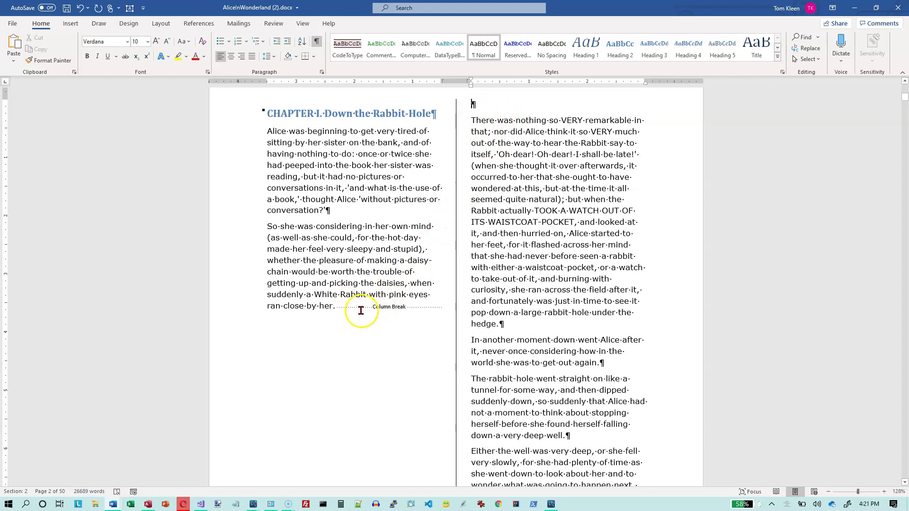
Justify the 'So she was considering' paragraph, then undo that justification.
{"action": "left_click", "coordinate": [358, 283]}
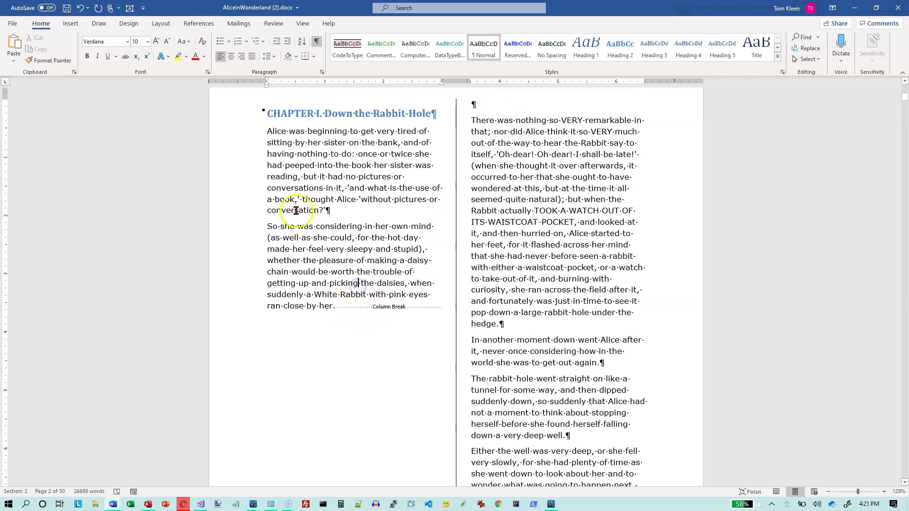
{"action": "left_click", "coordinate": [252, 57]}
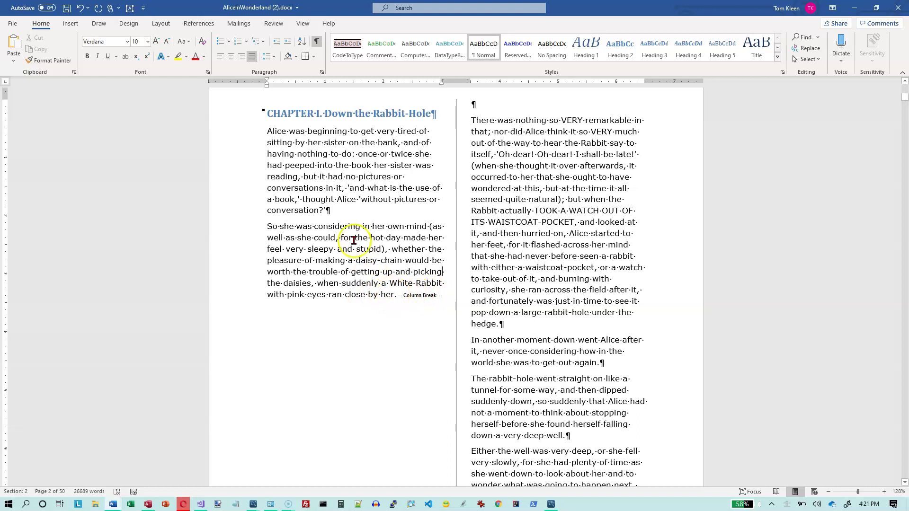
{"action": "left_click", "coordinate": [397, 295]}
{"action": "left_click", "coordinate": [79, 11]}
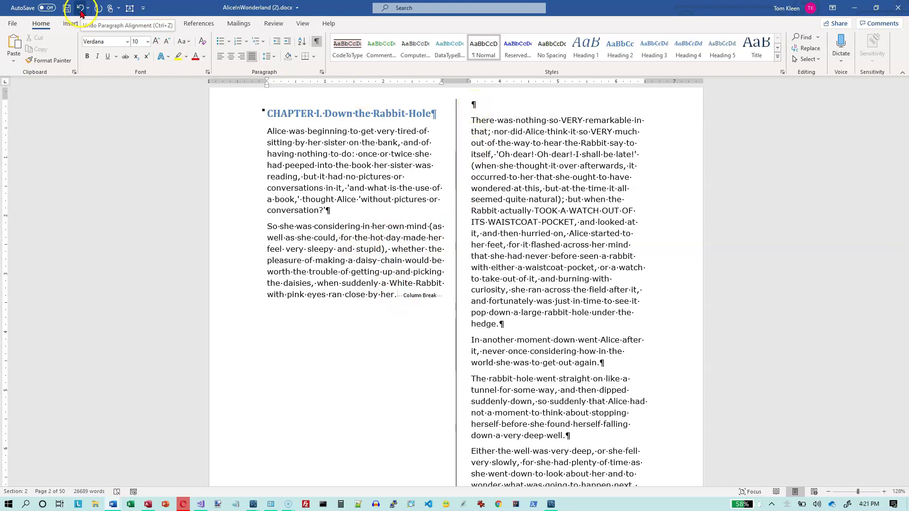
Undo the earlier edits and insert a fresh column break before 'There was nothing so VERY remarkable'.
{"action": "left_click", "coordinate": [81, 9]}
{"action": "left_click", "coordinate": [81, 9]}
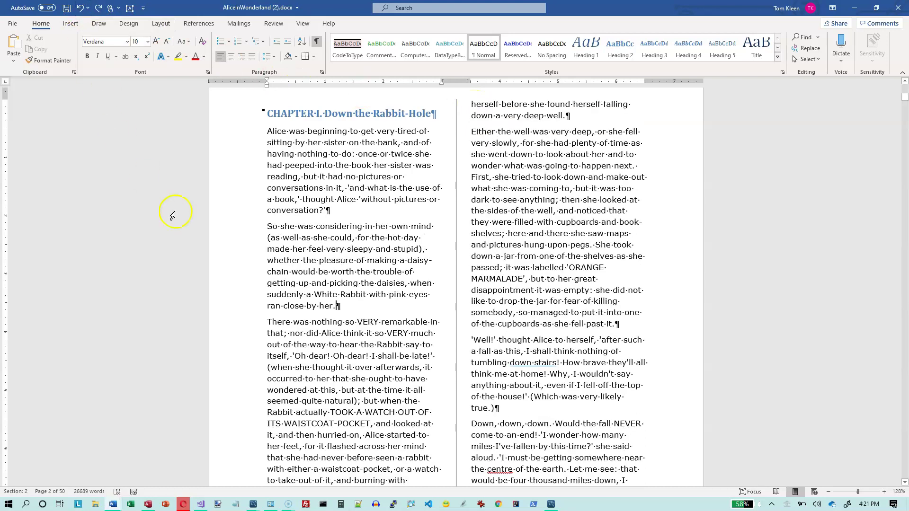
{"action": "left_click", "coordinate": [267, 322]}
{"action": "left_click", "coordinate": [160, 25]}
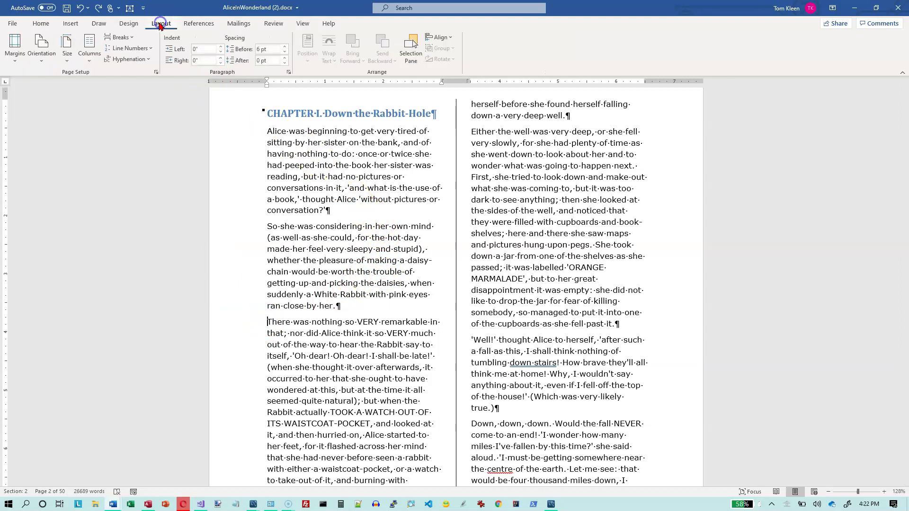
{"action": "left_click", "coordinate": [120, 37]}
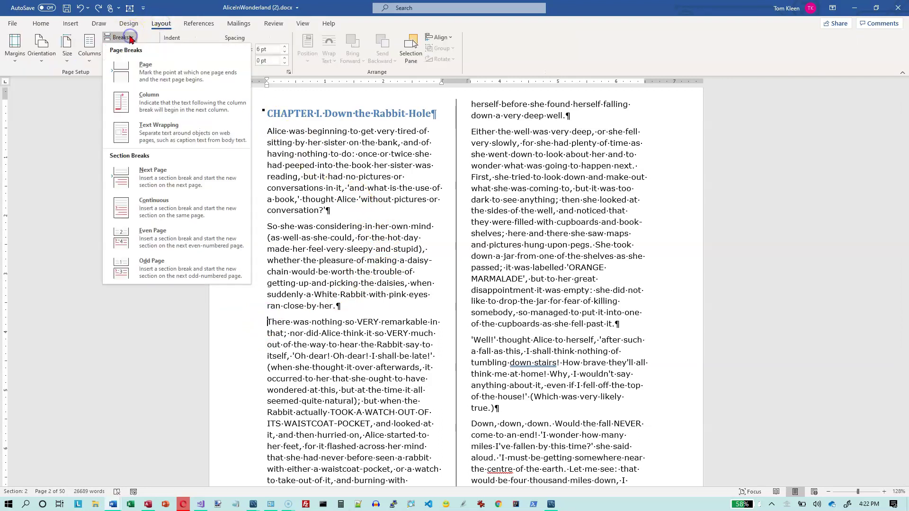
{"action": "left_click", "coordinate": [141, 102]}
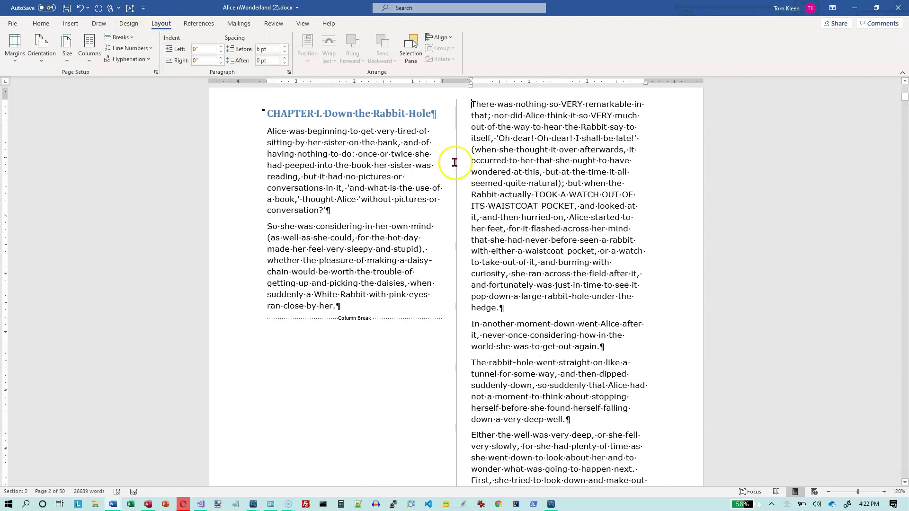
{"action": "scroll", "coordinate": [455, 156], "scroll_direction": "up", "scroll_amount": 1}
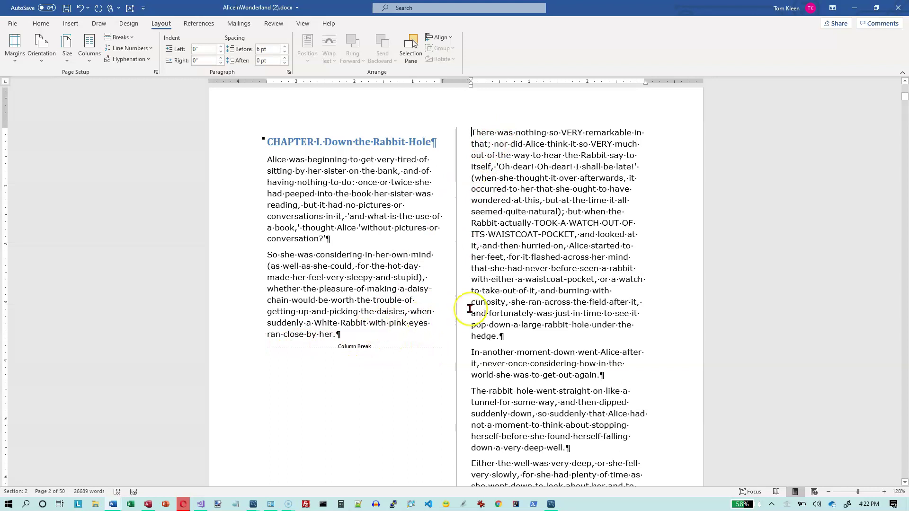
Scroll to page 4 and place the cursor after 'really impossible.' in the left column.
{"action": "scroll", "coordinate": [477, 299], "scroll_direction": "down", "scroll_amount": 15}
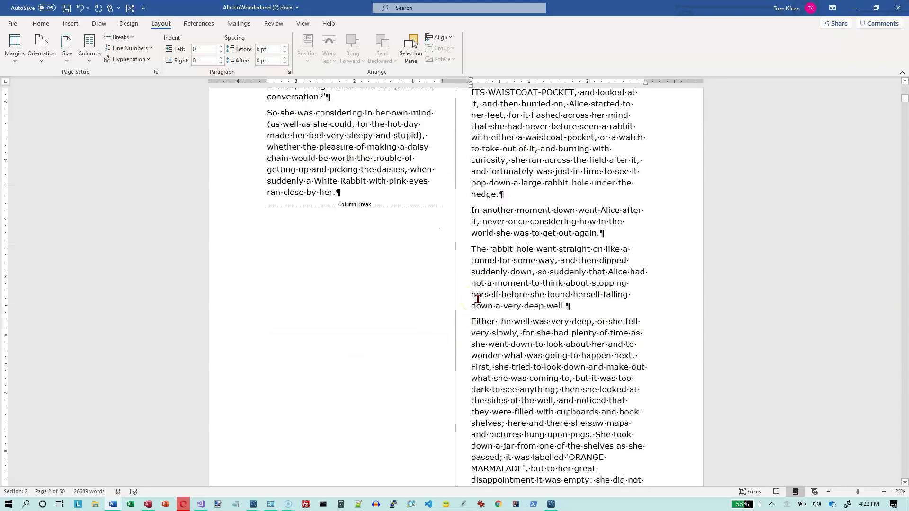
{"action": "scroll", "coordinate": [478, 298], "scroll_direction": "down", "scroll_amount": 5}
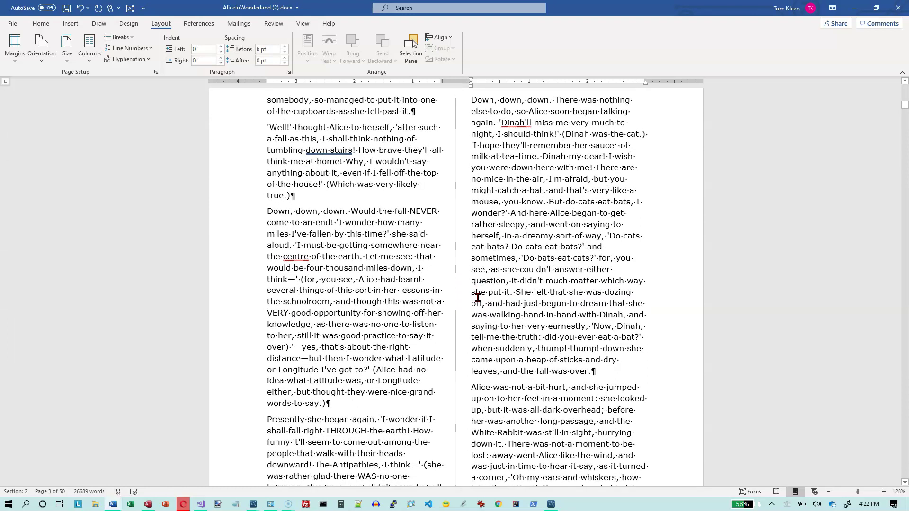
{"action": "scroll", "coordinate": [477, 298], "scroll_direction": "down", "scroll_amount": 6}
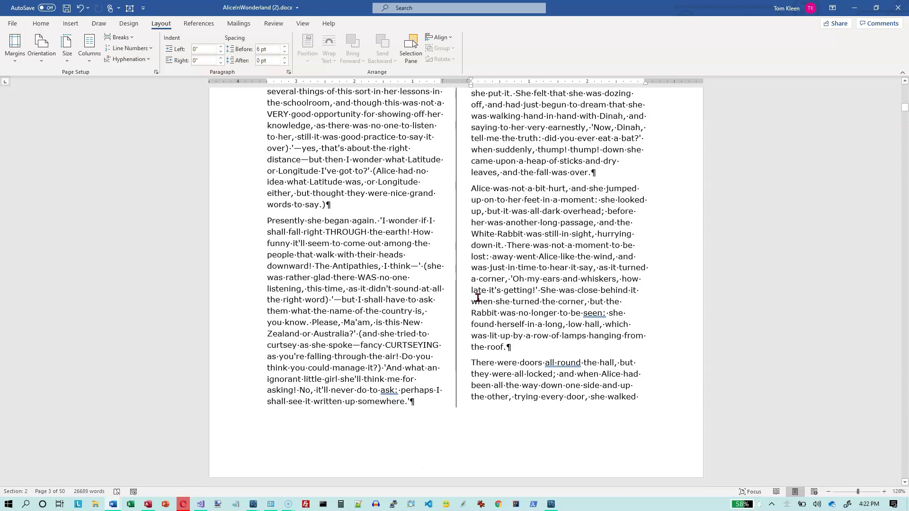
{"action": "scroll", "coordinate": [478, 298], "scroll_direction": "down", "scroll_amount": 14}
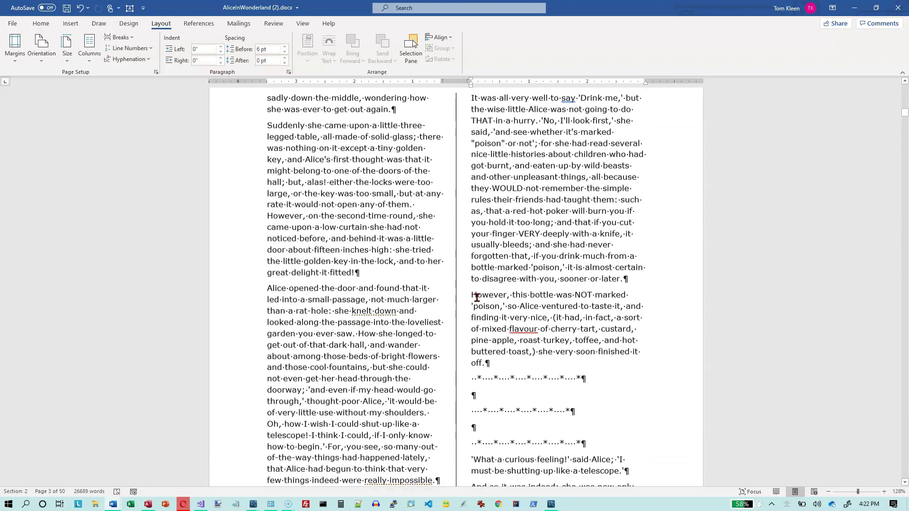
{"action": "scroll", "coordinate": [477, 297], "scroll_direction": "down", "scroll_amount": 3}
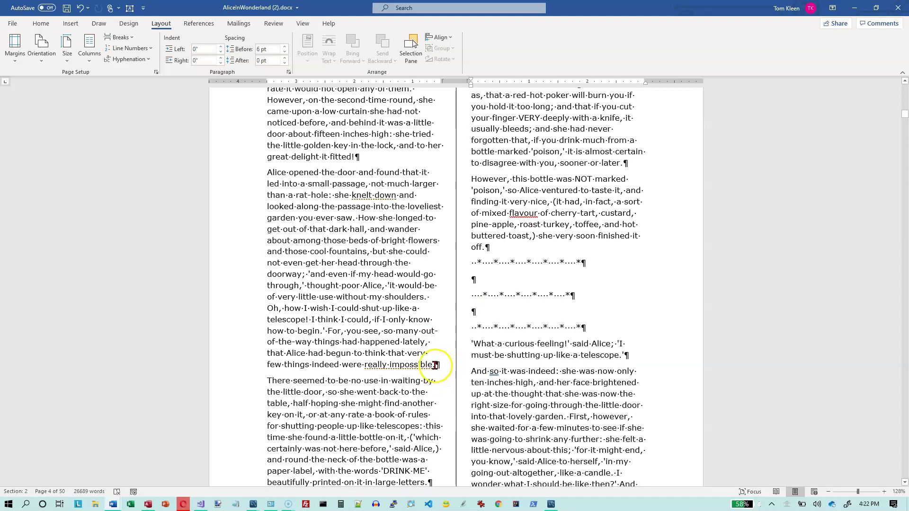
{"action": "left_click", "coordinate": [435, 364]}
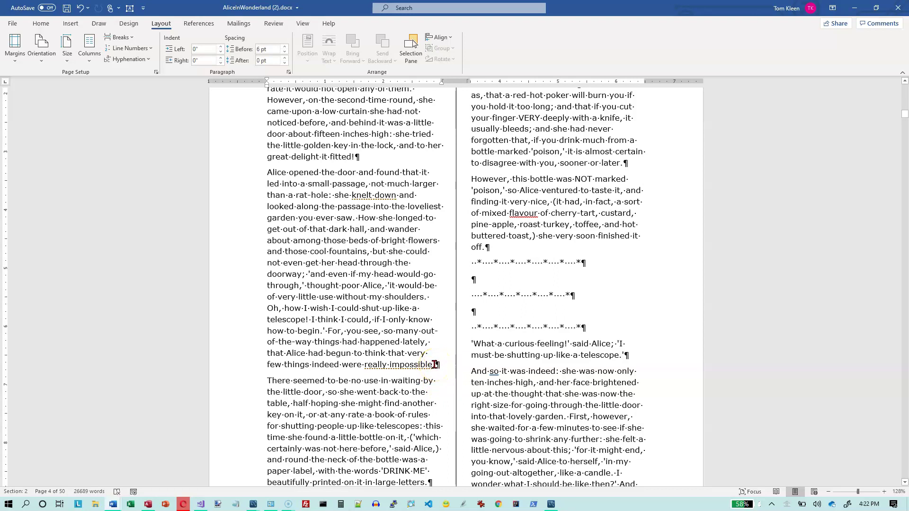
Insert a column break after 'really impossible.' so the following paragraph starts column two.
{"action": "left_click", "coordinate": [130, 38]}
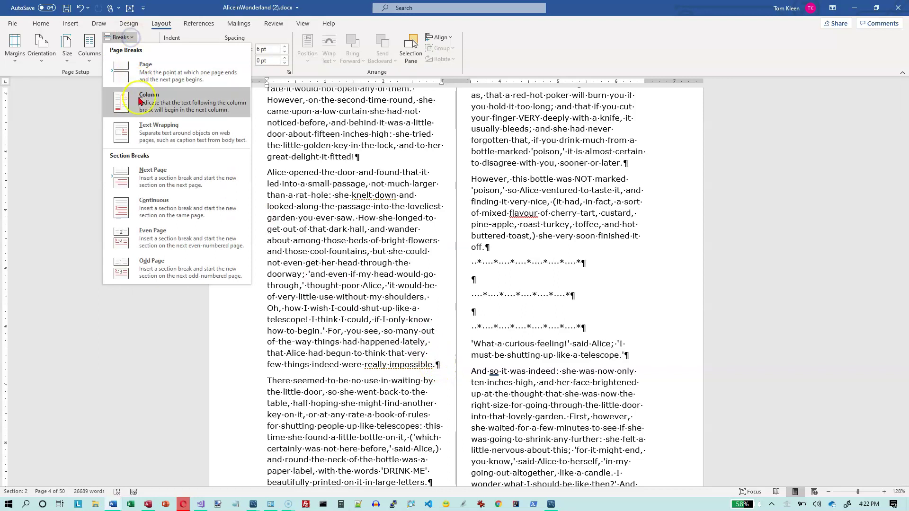
{"action": "left_click", "coordinate": [140, 107]}
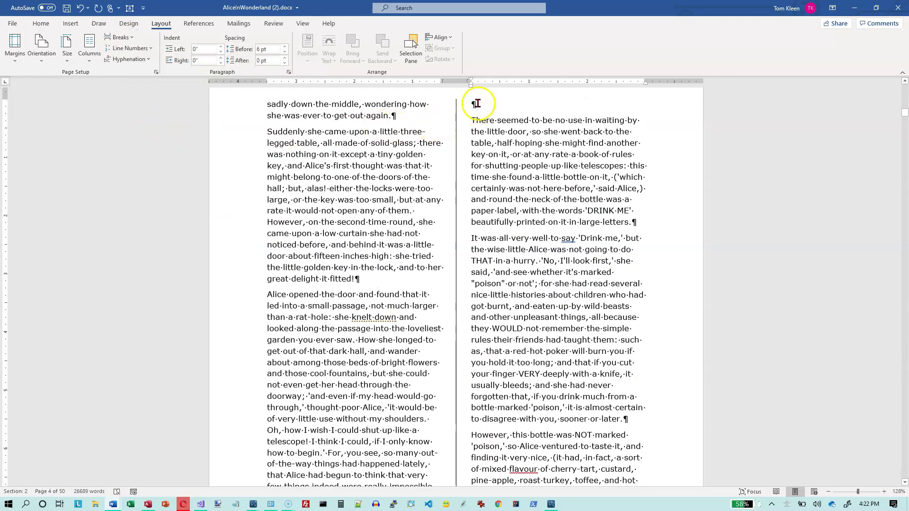
{"action": "scroll", "coordinate": [476, 189], "scroll_direction": "down", "scroll_amount": 4}
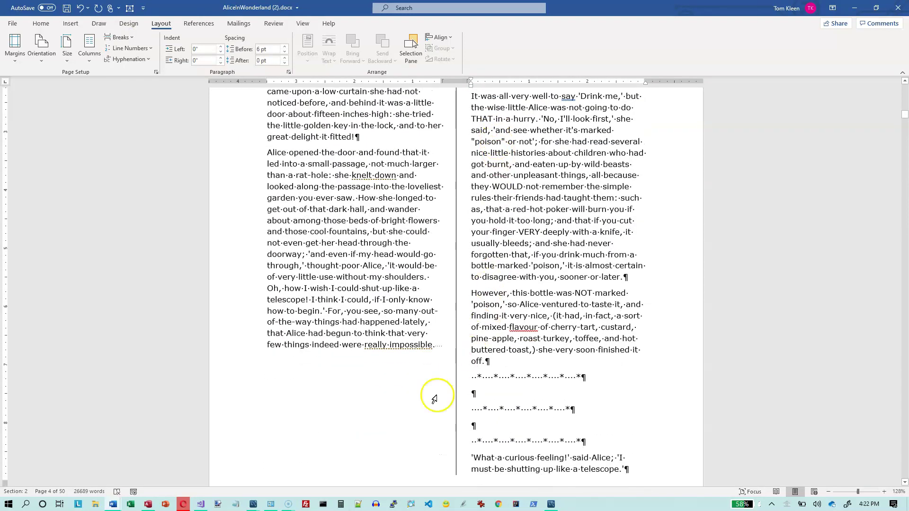
{"action": "left_click", "coordinate": [436, 344]}
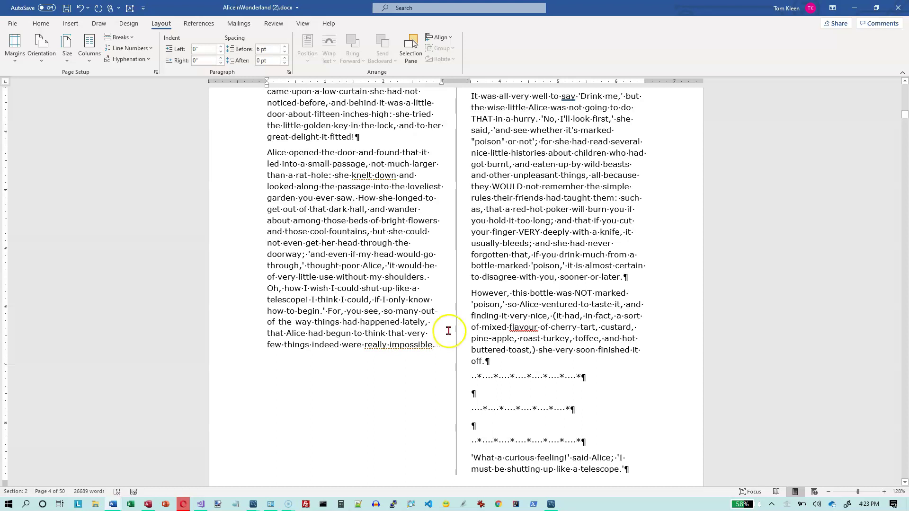
{"action": "left_click", "coordinate": [452, 297]}
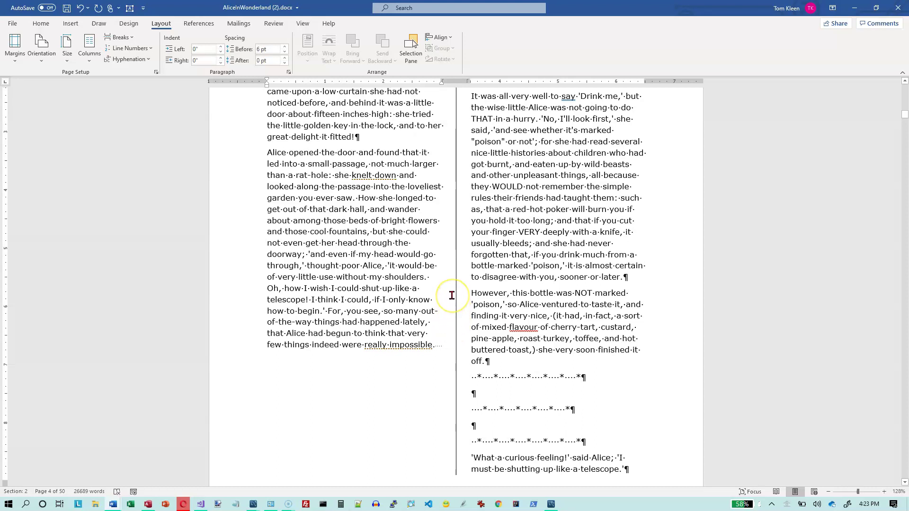
{"action": "left_click", "coordinate": [453, 301]}
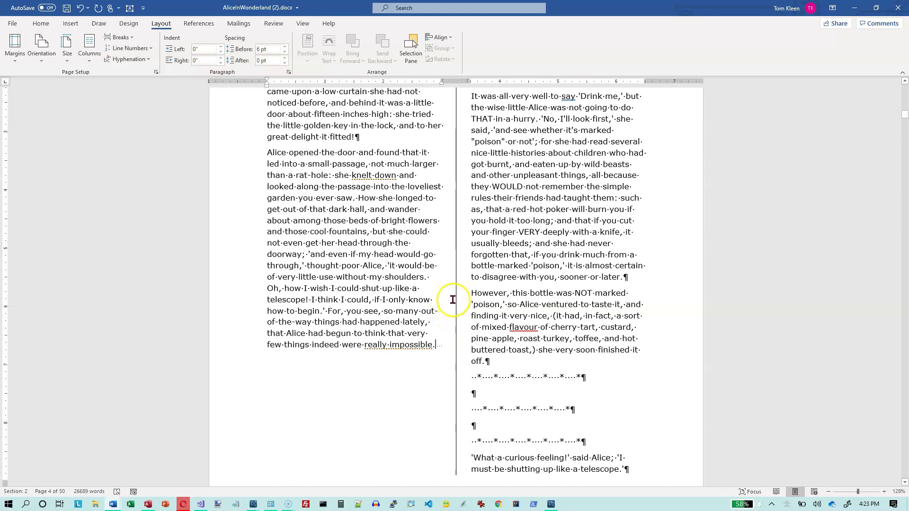